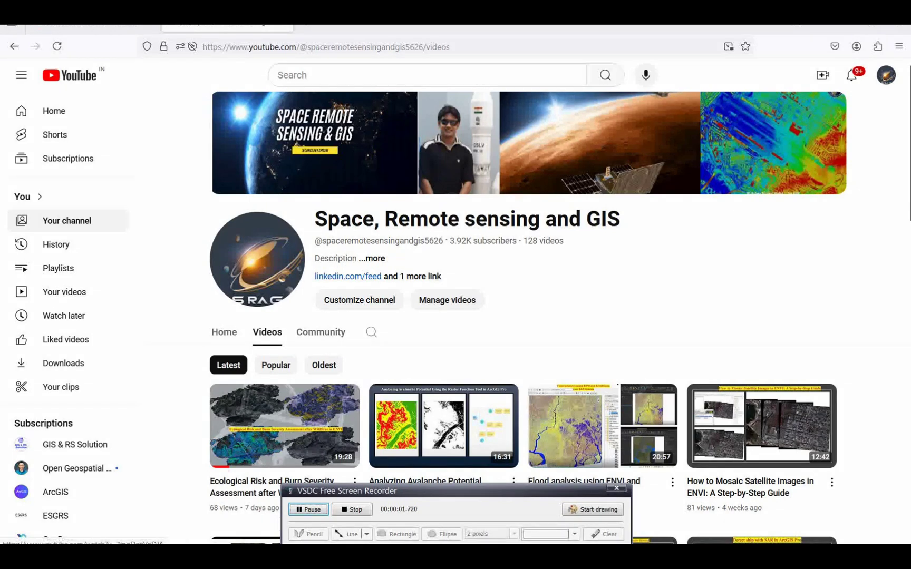
- Search Google for 'Kolkata map pdf' in a new Firefox tab
drag(445, 494, 210, 534)
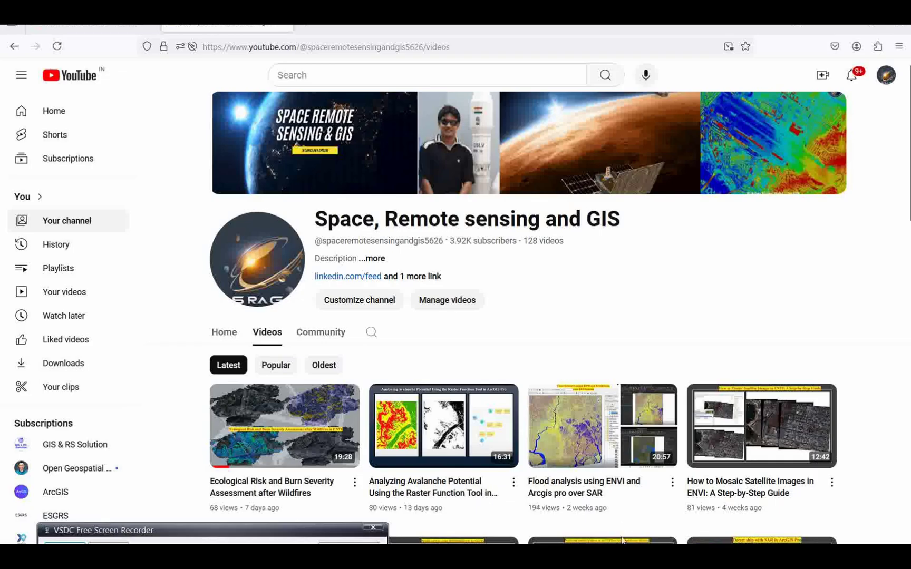
mouse_move(643, 543)
key(ctrl+t)
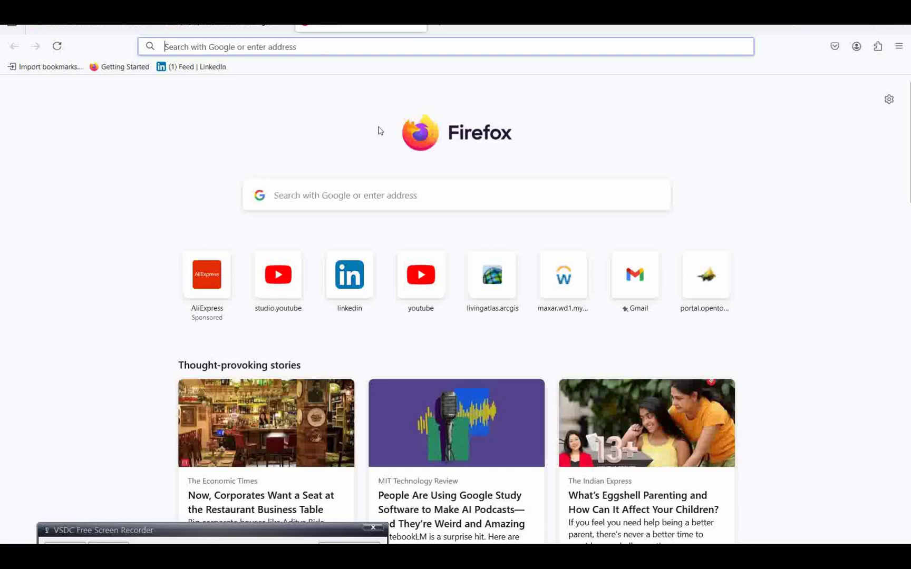
click(318, 198)
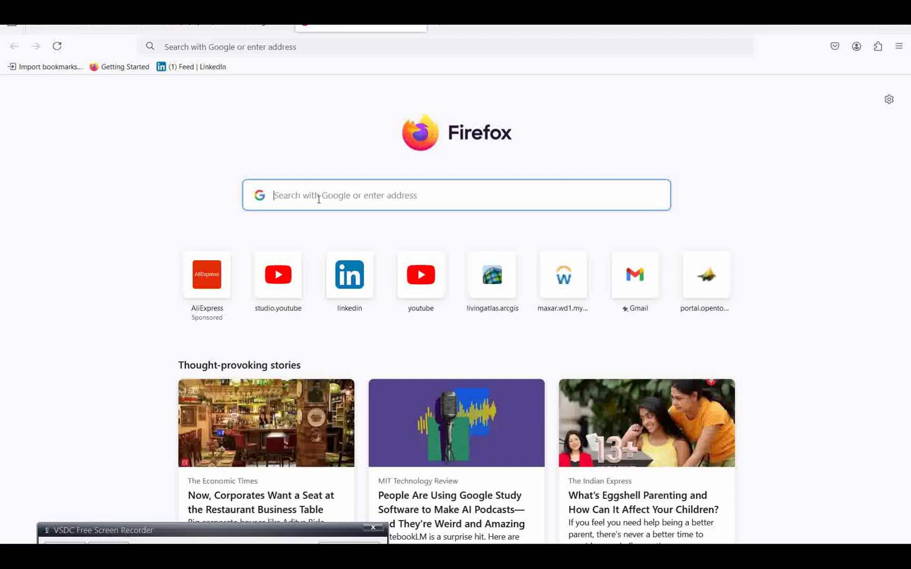
text(Kolkata)
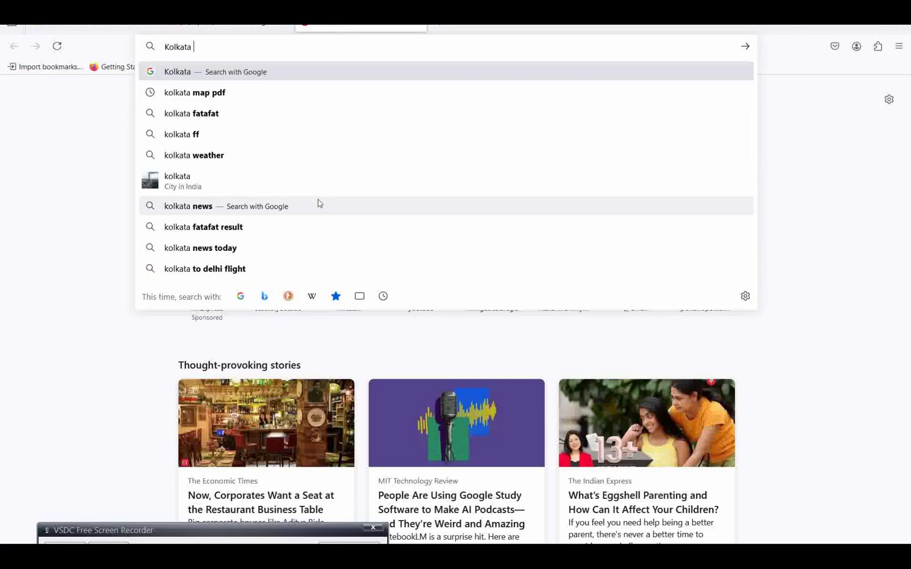
text( map p)
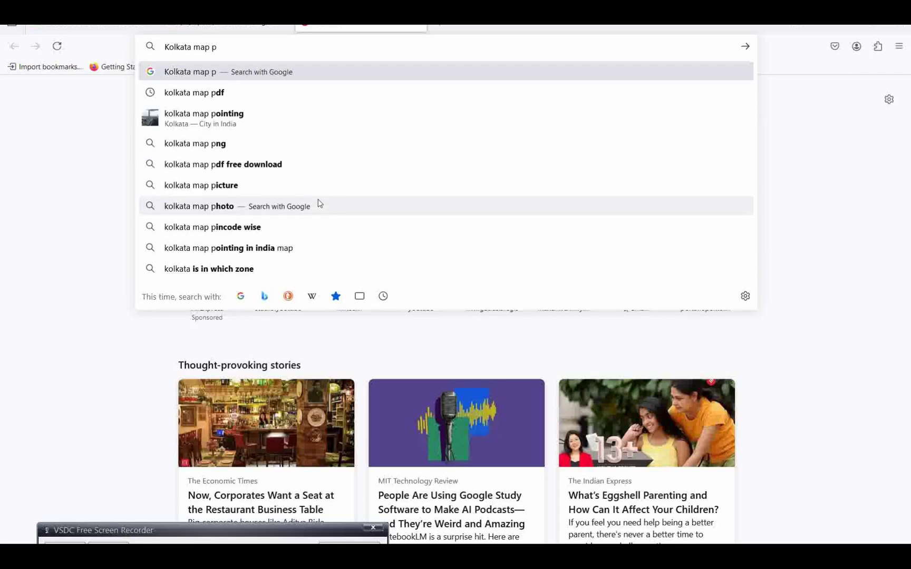
text(df)
key(Return)
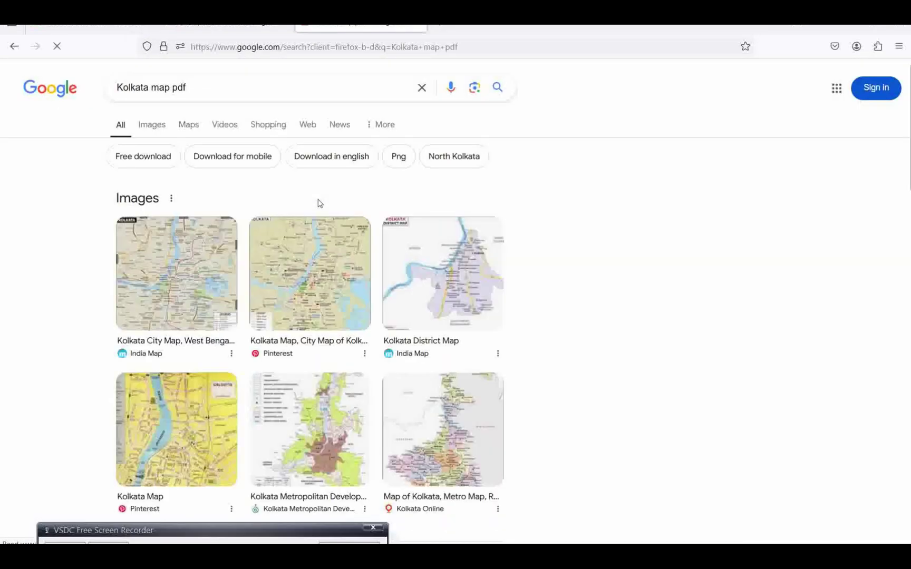
- Open the CITY MAP OF KOLKATA municipal corporation result in a new tab
scroll(260, 338, down, 2)
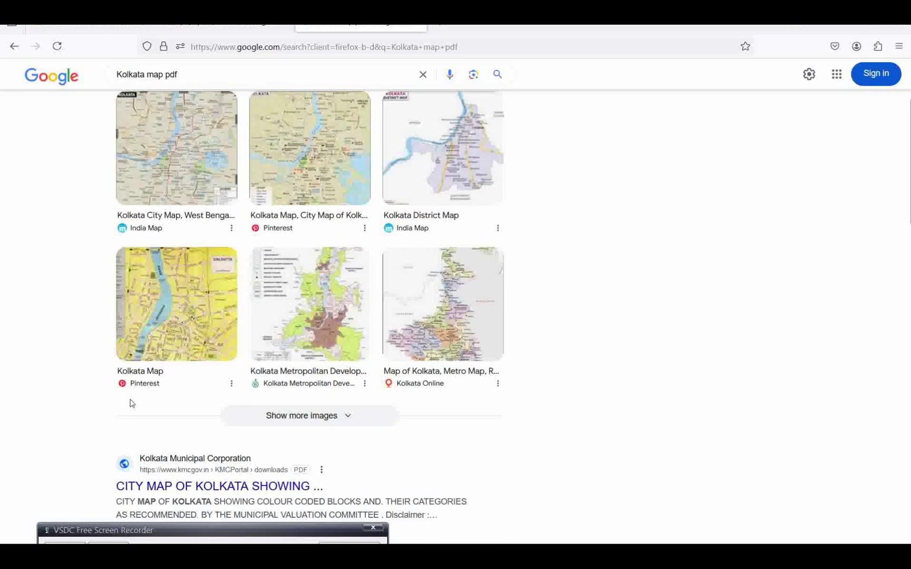
scroll(131, 401, down, 1)
right_click(222, 425)
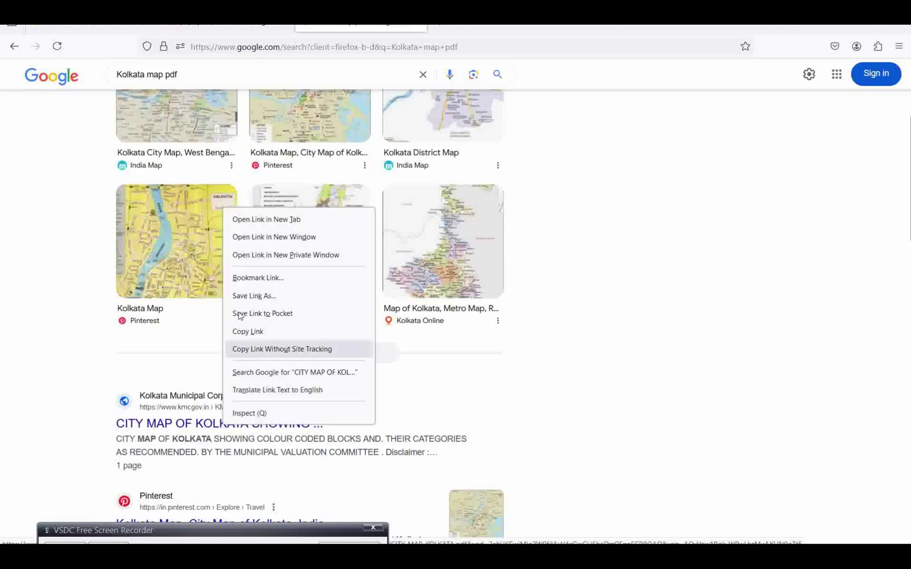
click(279, 221)
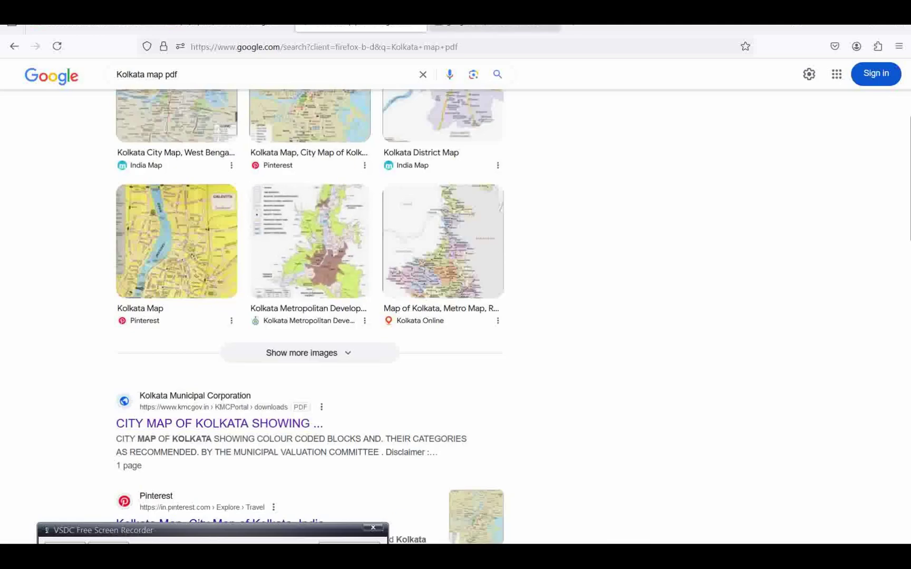
- View the Kolkata city map PDF, start a download, then cancel the Save As dialog
click(501, 23)
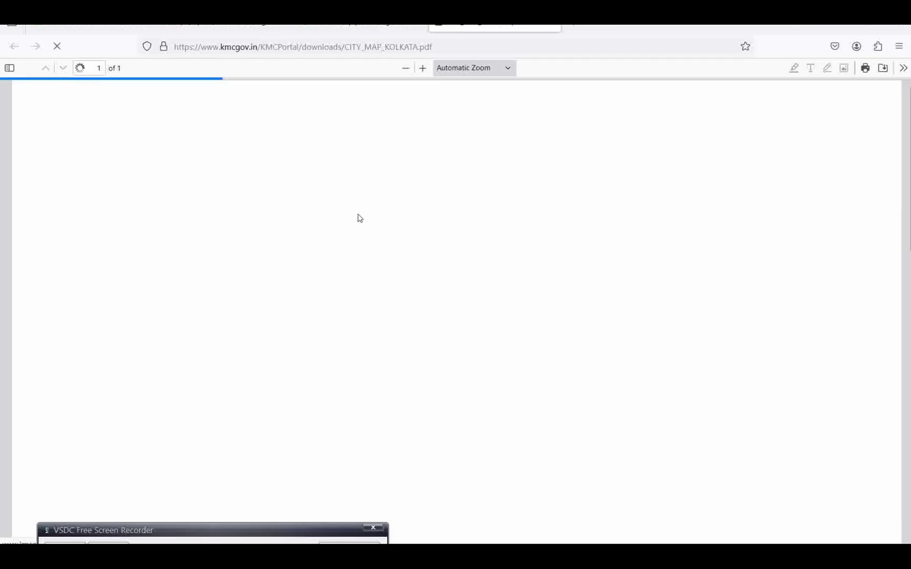
scroll(504, 292, down, 5)
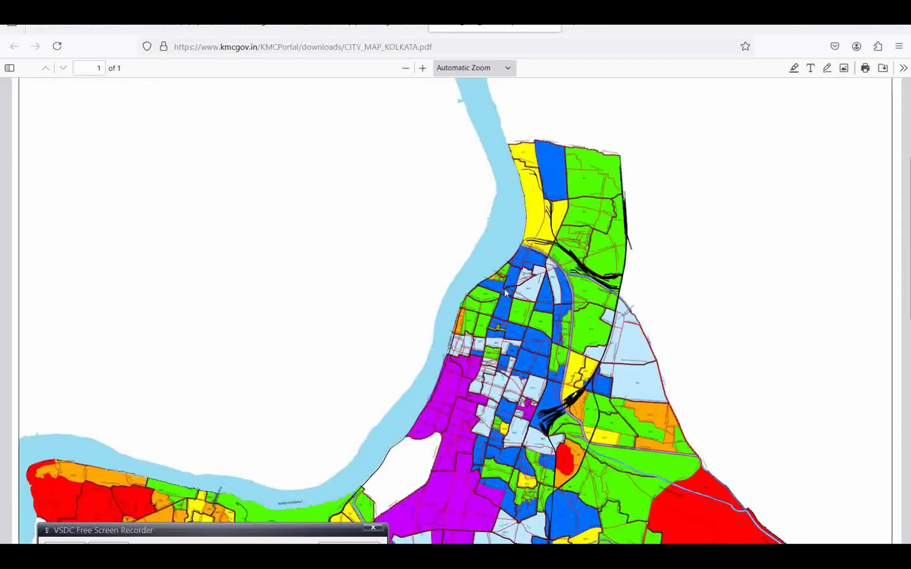
scroll(505, 292, up, 5)
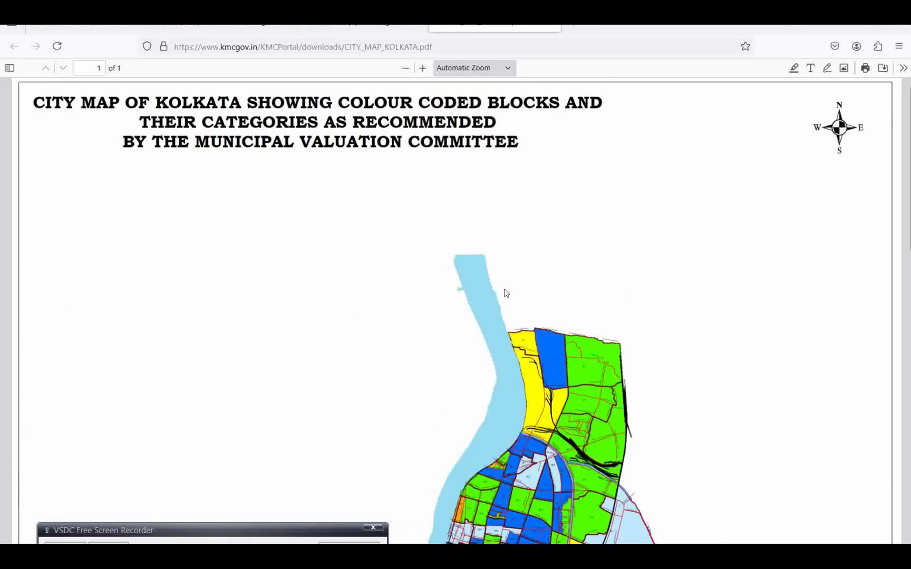
click(884, 69)
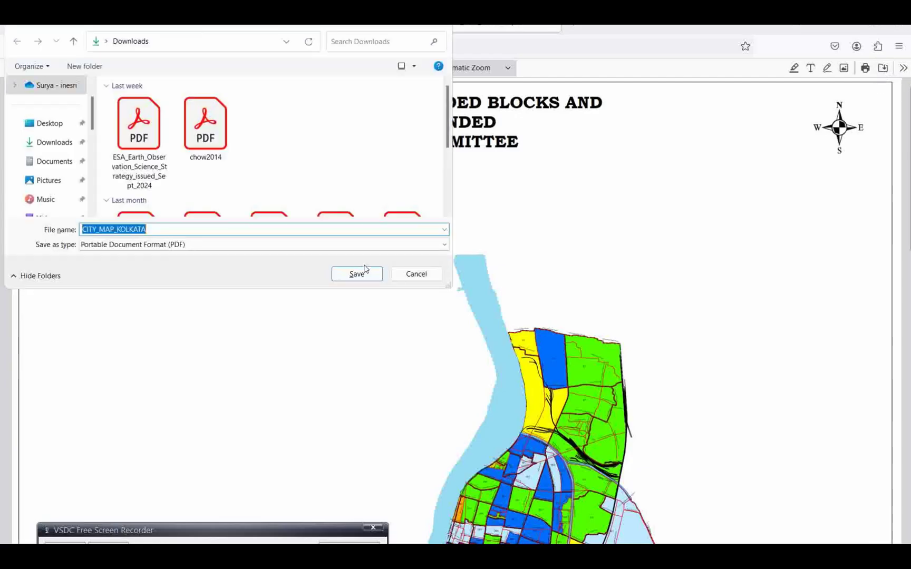
scroll(62, 147, down, 5)
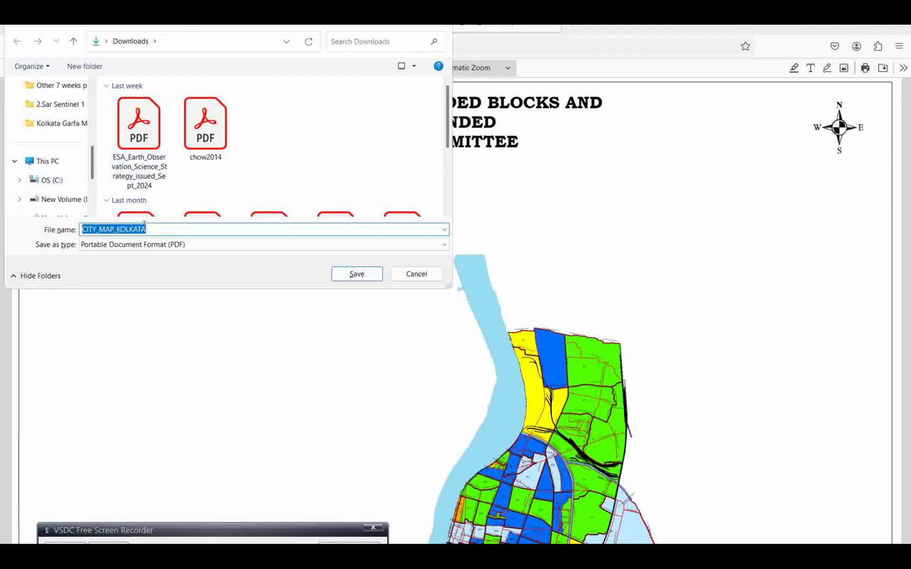
click(442, 25)
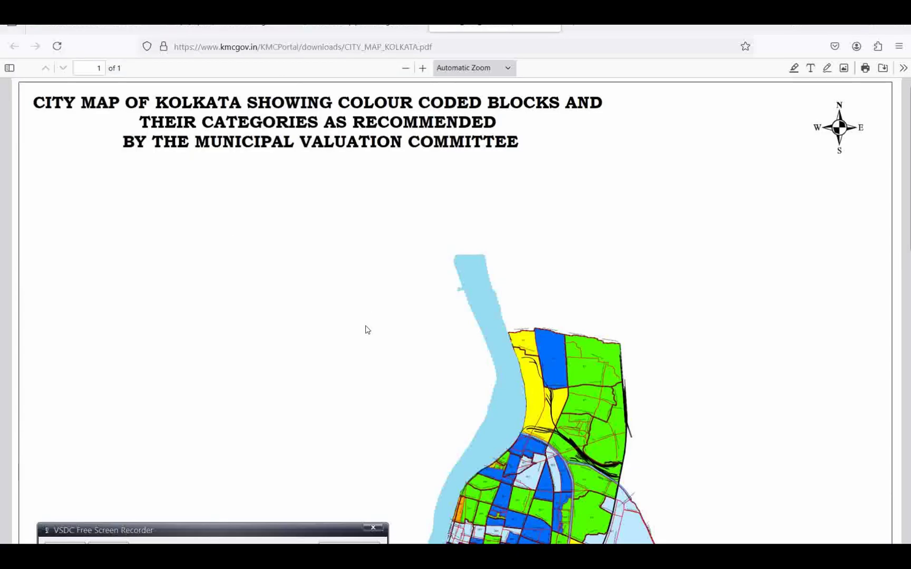
- Scroll the PDF down to the legend and back, then return to ArcGIS Pro
scroll(519, 364, down, 10)
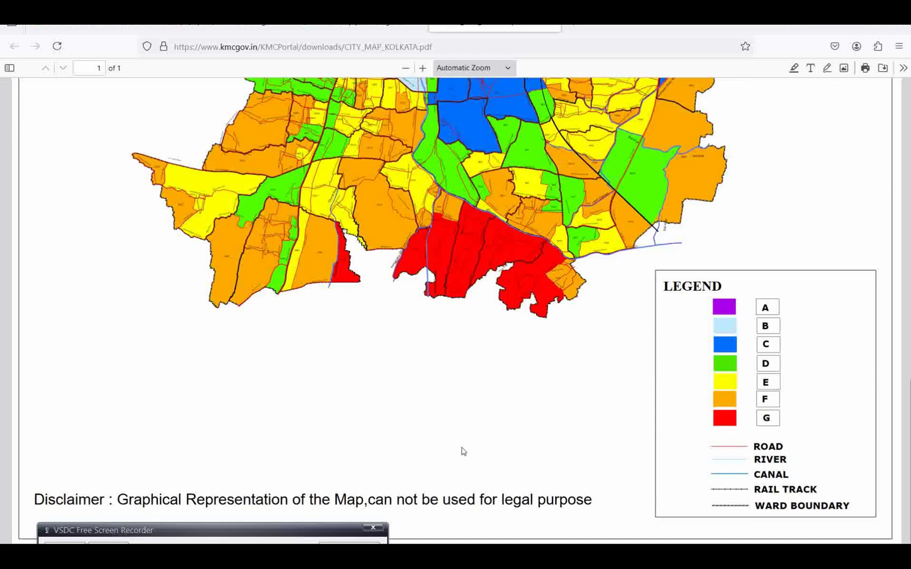
scroll(463, 442, up, 10)
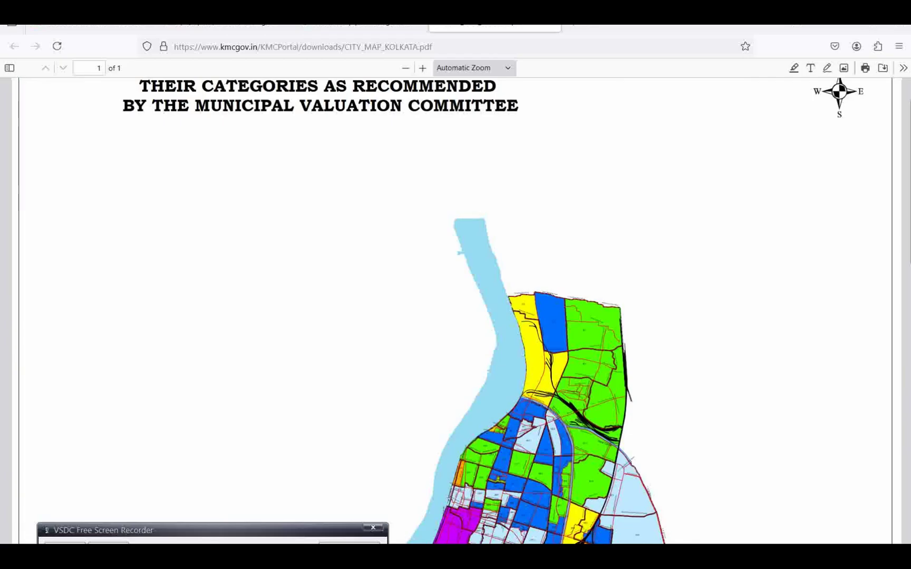
mouse_move(643, 559)
click(642, 501)
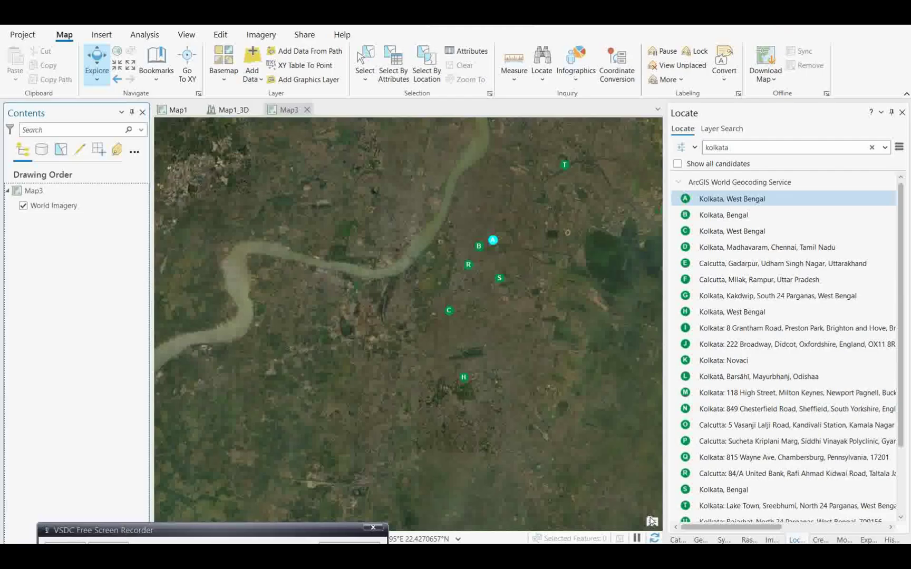
- Add Data by browsing to CITY_MAP_KOLKATA.pdf in the Garfa Mouja folder
click(256, 82)
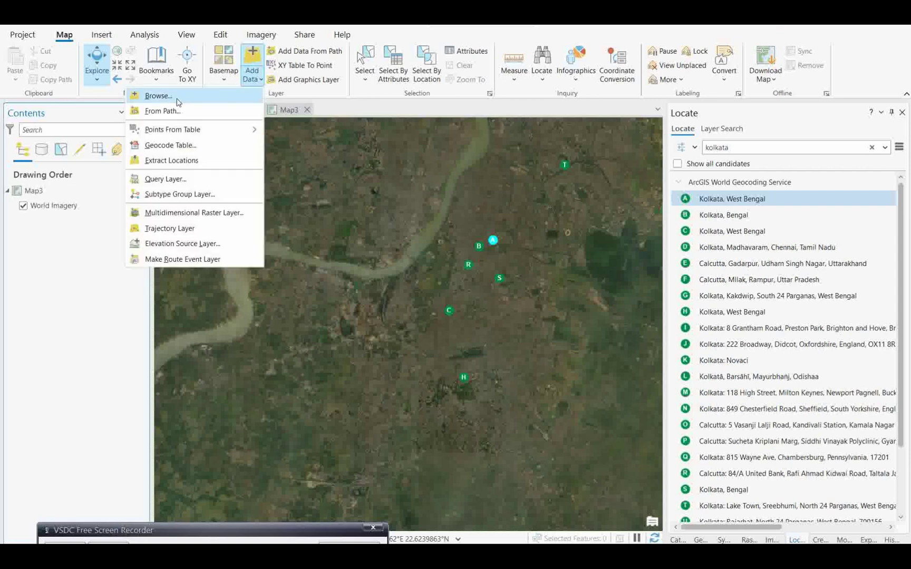
click(154, 97)
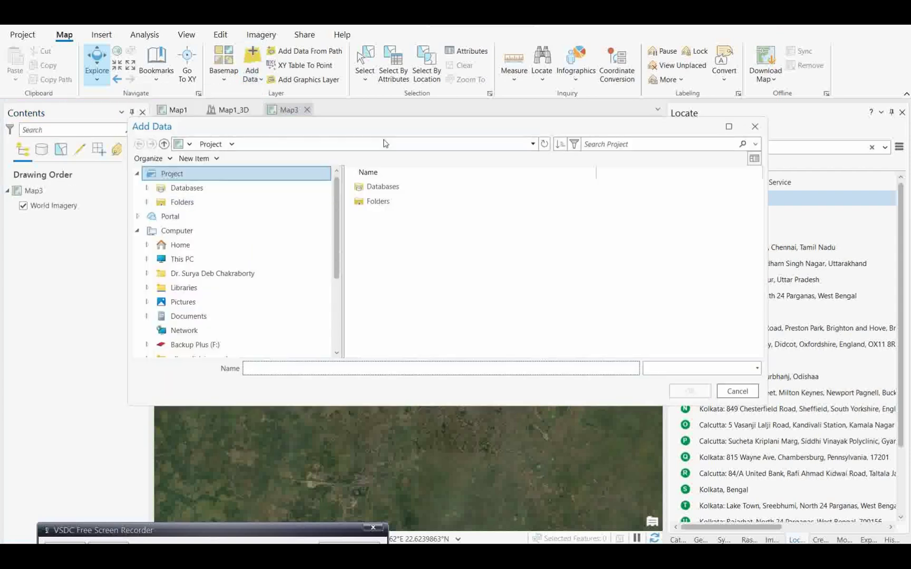
drag(397, 132, 394, 154)
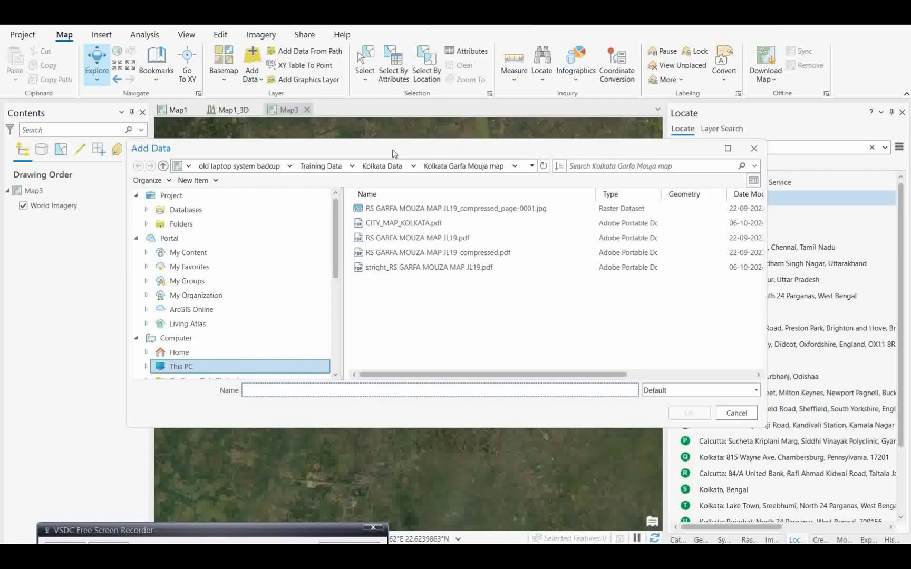
click(424, 268)
mouse_move(388, 542)
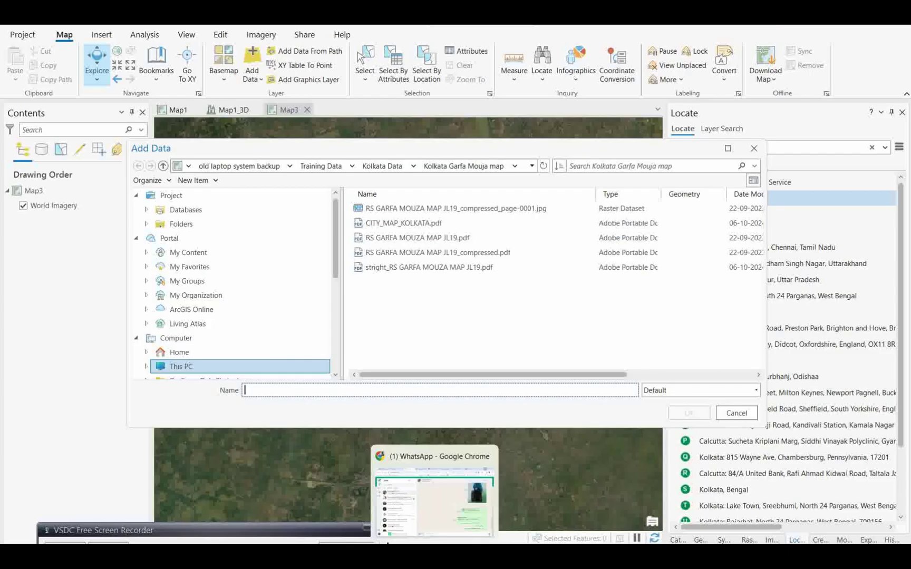
click(400, 227)
click(688, 414)
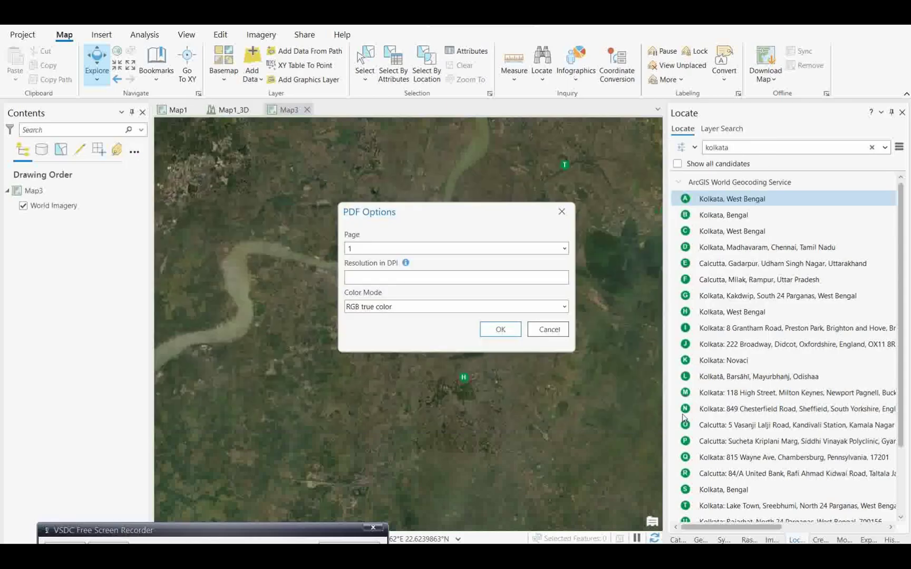
- Import the PDF at 400 DPI in RGBA true color mode
click(363, 282)
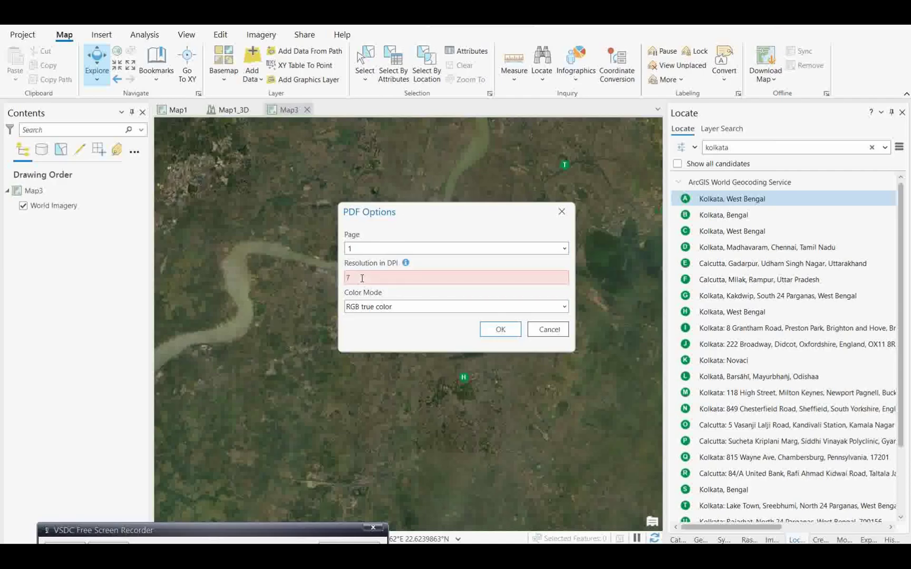
text(400)
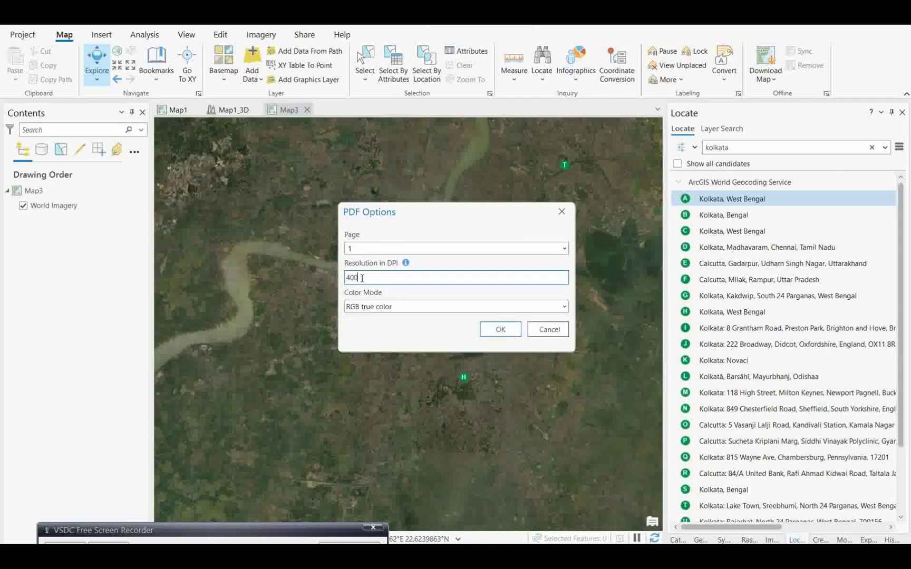
click(564, 307)
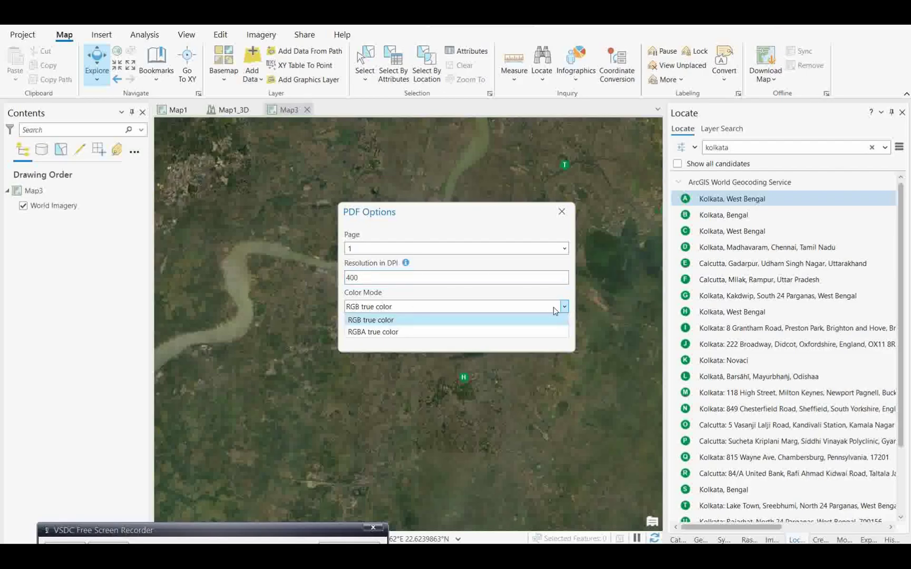
click(373, 336)
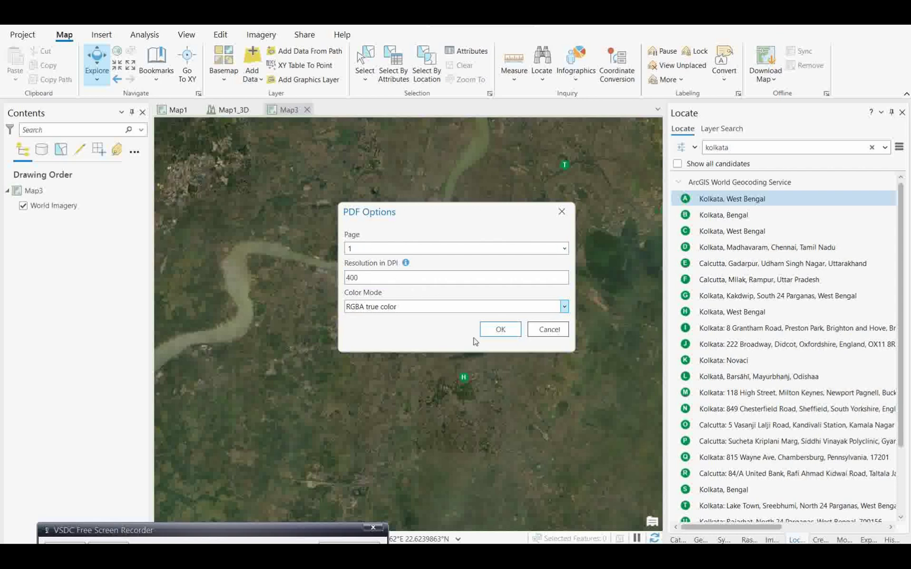
click(500, 332)
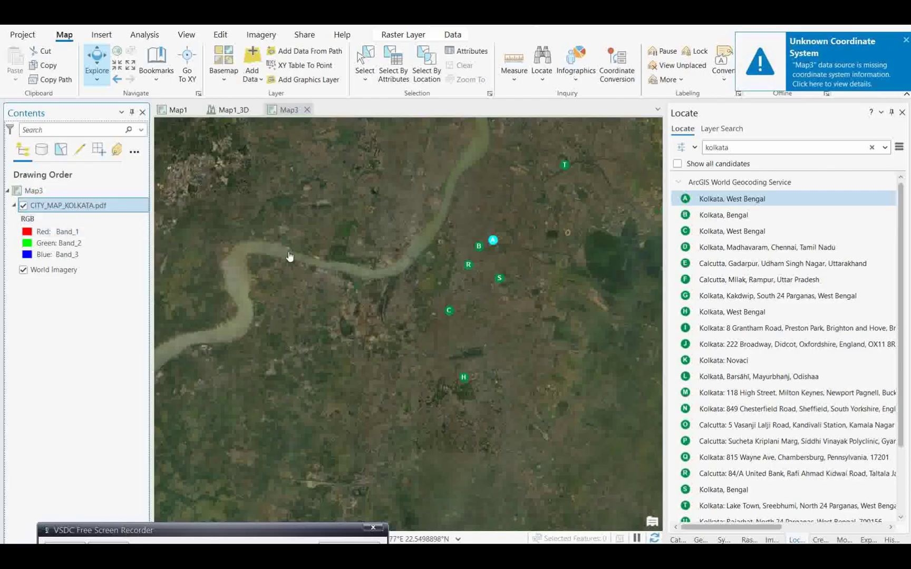
- Zoom to the CITY_MAP_KOLKATA.pdf layer to show its ward zones and legend
right_click(95, 211)
click(141, 324)
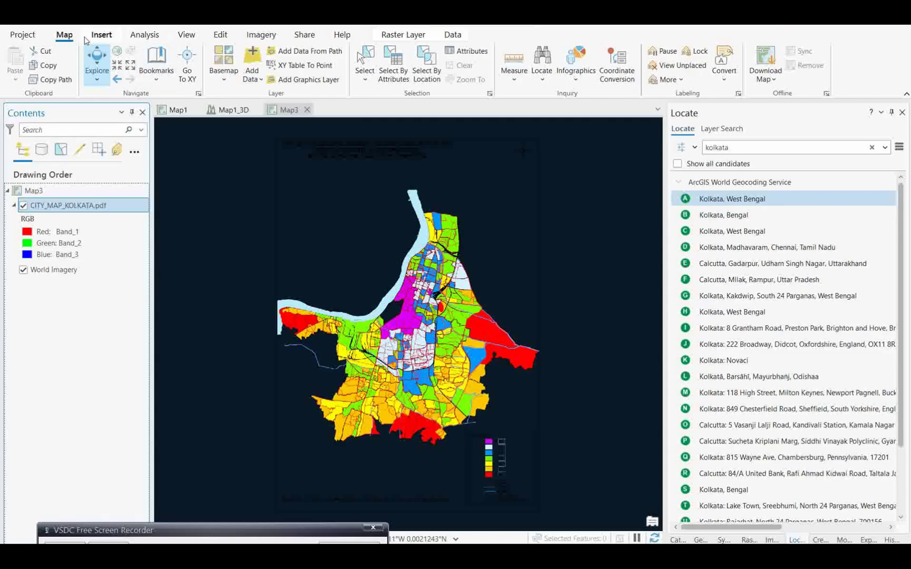
- Rerun the Locate search for 'kolkata' to return to the city on World Imagery
click(767, 145)
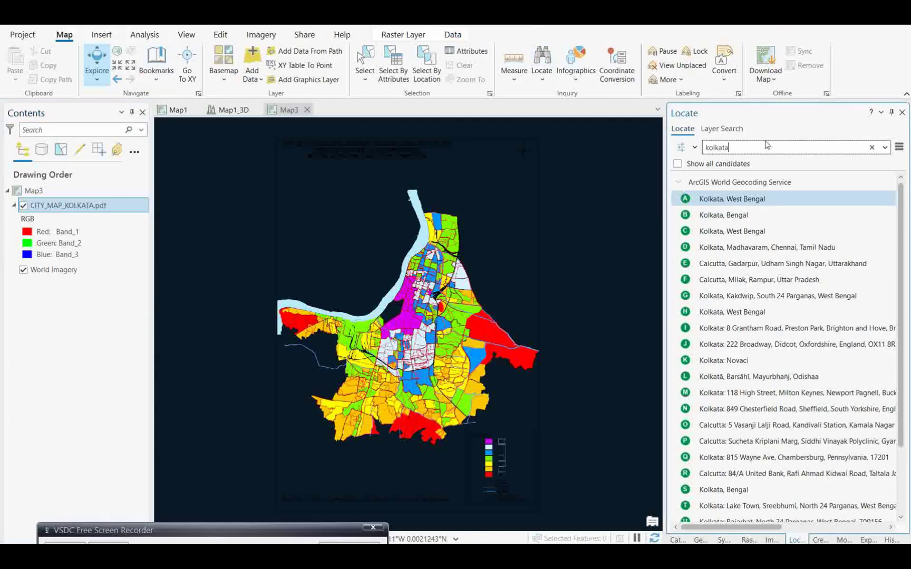
key(BackSpace)
key(BackSpace)
key(BackSpace)
key(BackSpace)
key(BackSpace)
text(lkata)
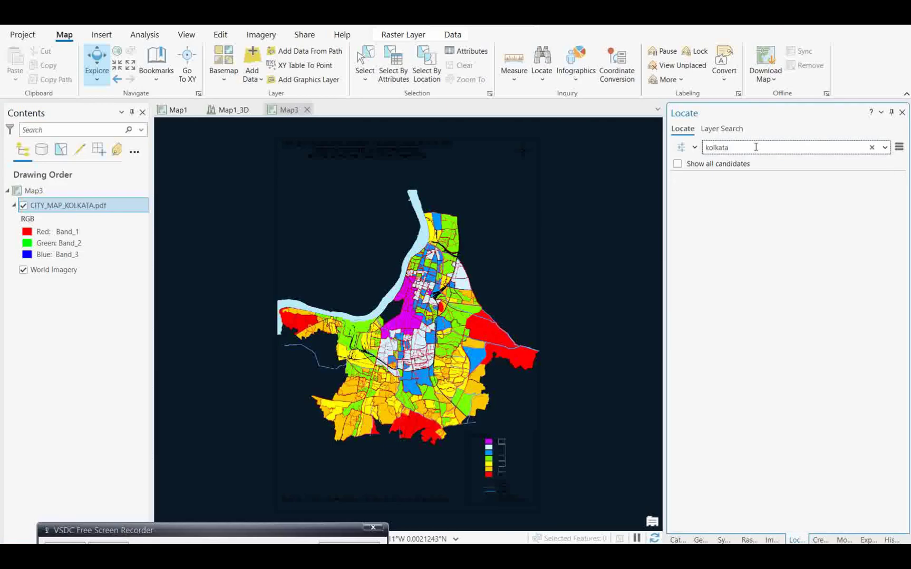
key(Return)
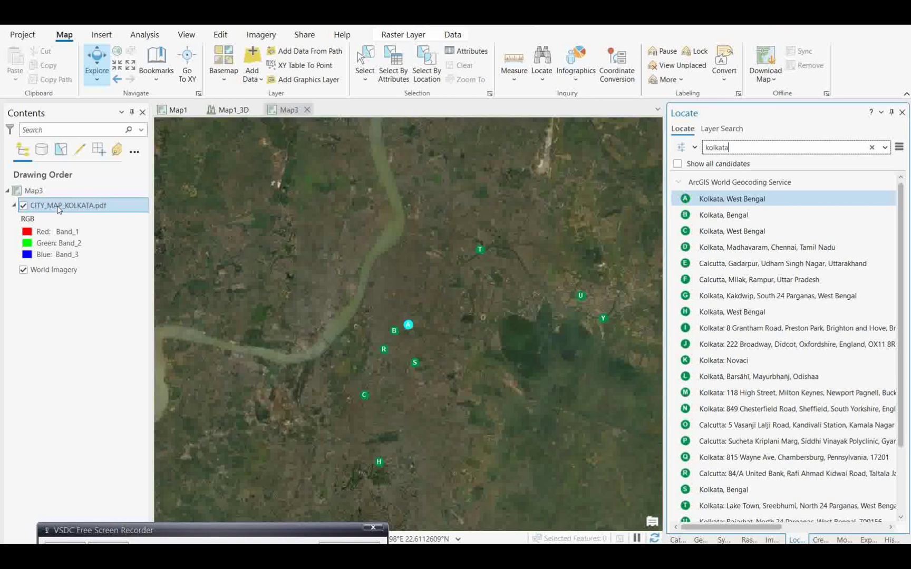
- Open a Georeference session for CITY_MAP_KOLKATA.pdf from the Imagery tab in Map3
click(261, 34)
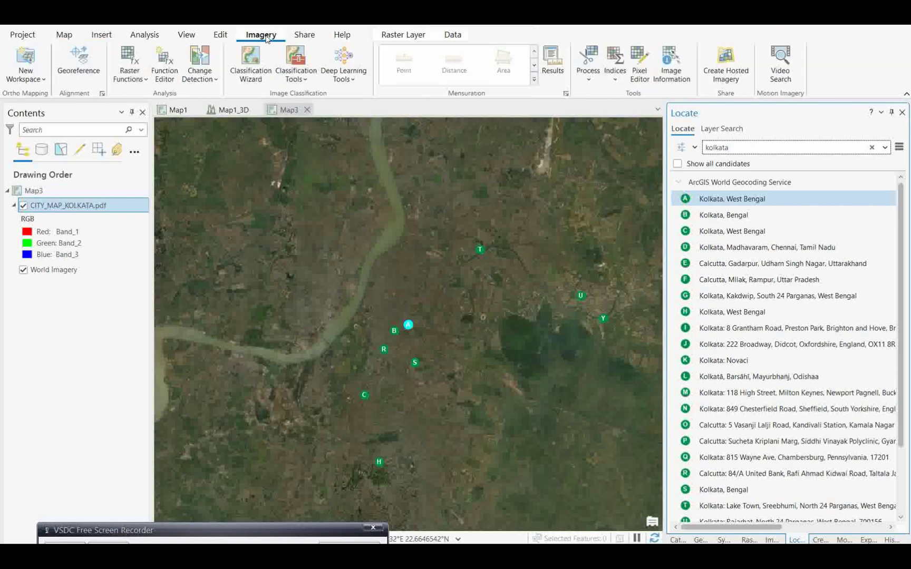
click(79, 69)
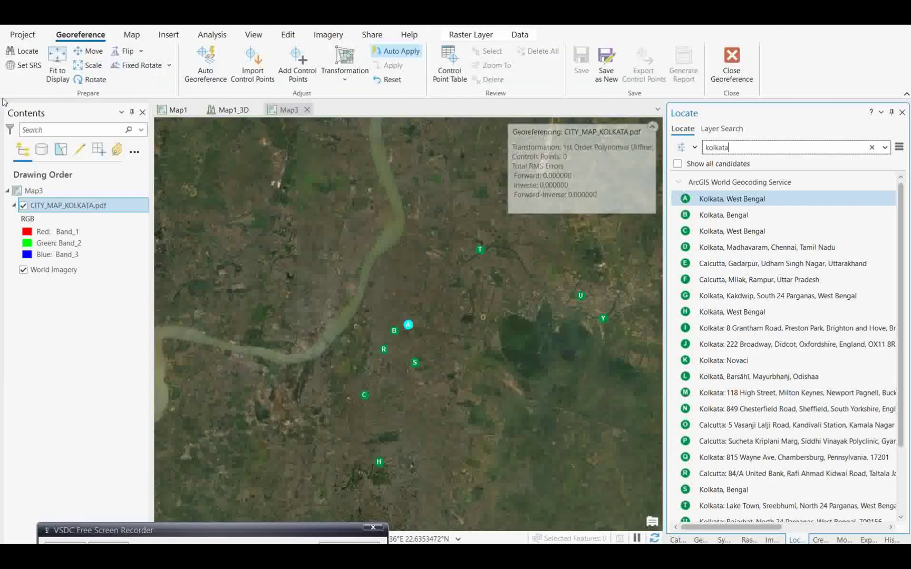
click(279, 110)
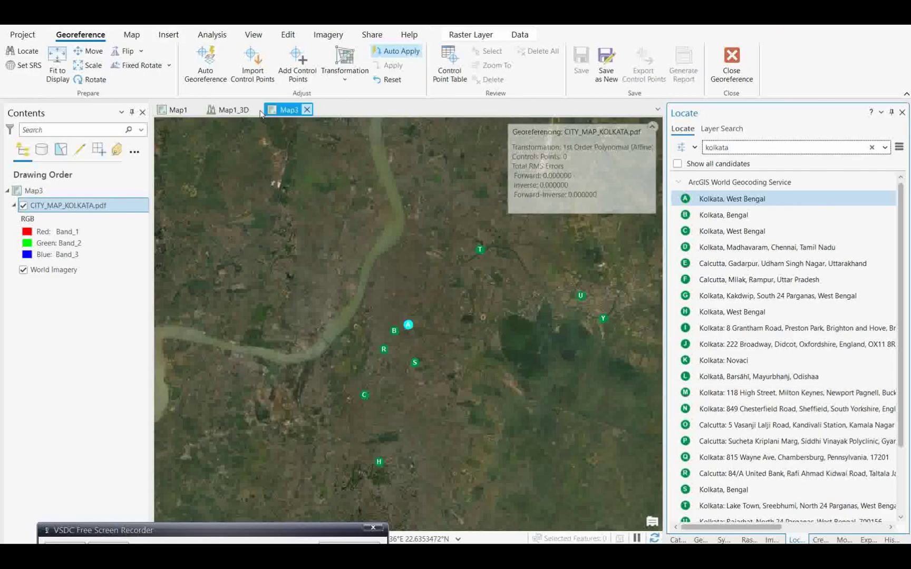
- Fit the Kolkata city map to the display over the World Imagery
click(57, 63)
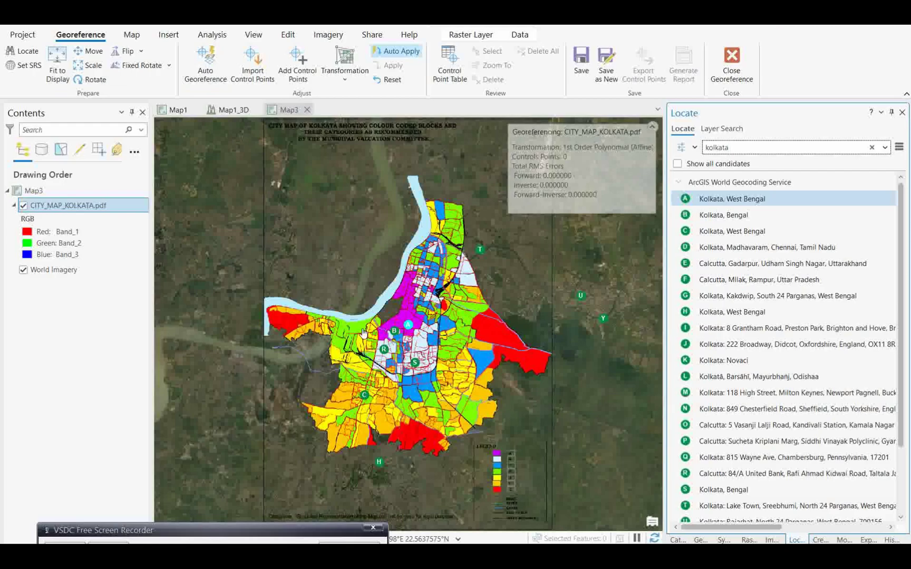
drag(204, 525, 204, 559)
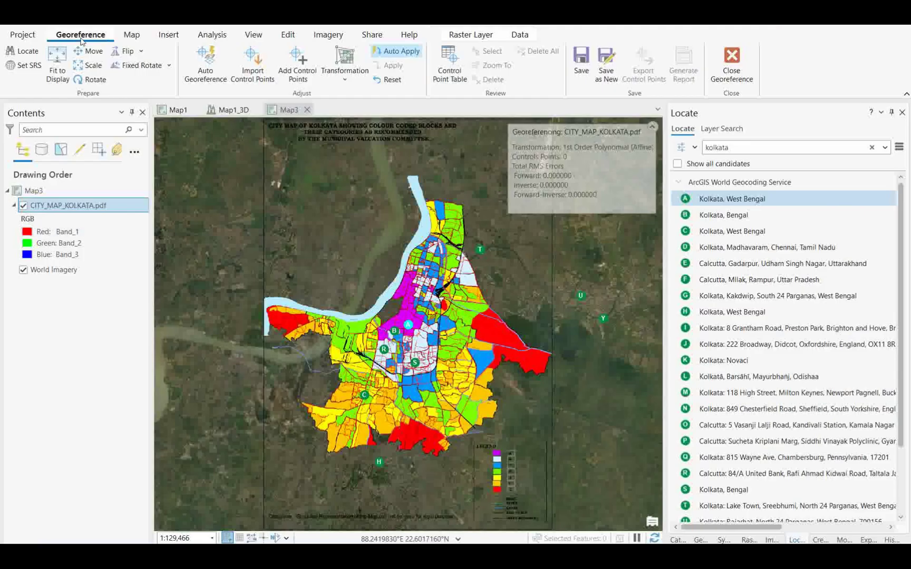
- Move the city map down and left to align with the river and city area
click(83, 55)
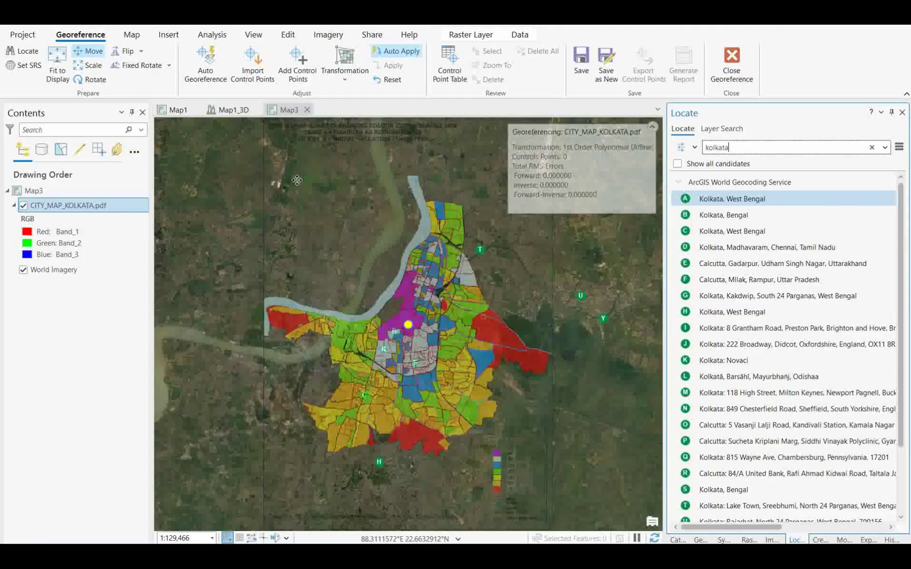
drag(391, 327, 342, 335)
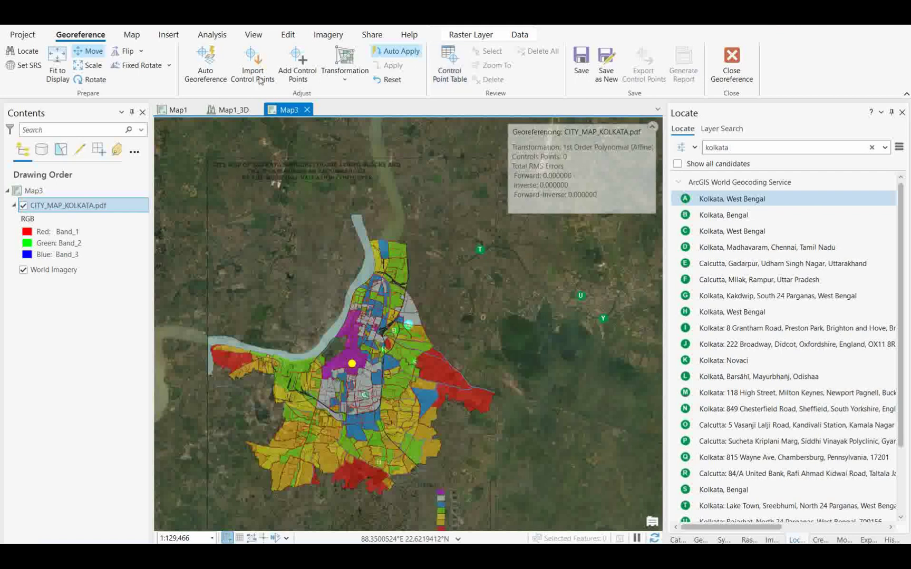
- Insert a new blank map, Map4
click(132, 36)
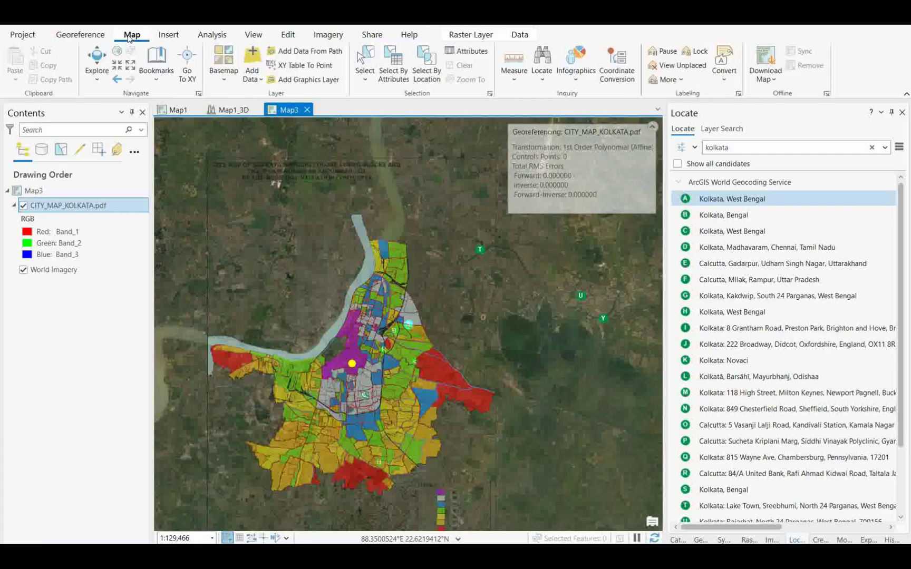
click(168, 35)
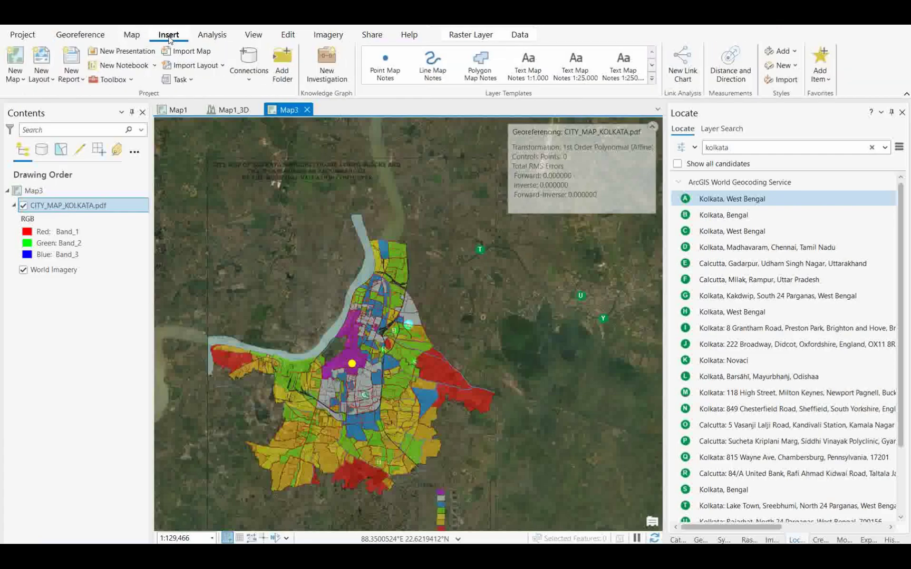
click(15, 78)
click(27, 102)
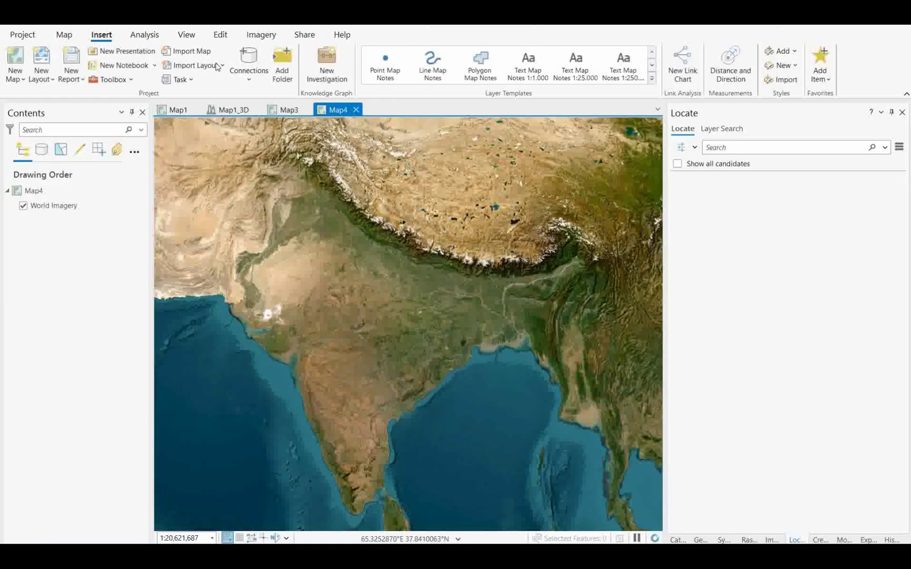
- Add stright_RS GARFA MOUZA MAP JL19.pdf to the new map via Add Data browse
click(65, 35)
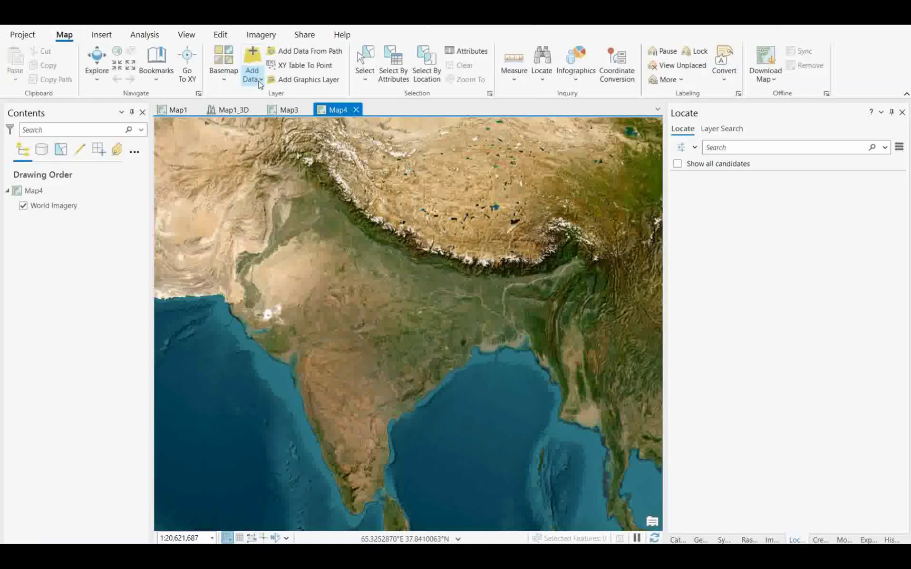
click(252, 76)
click(168, 103)
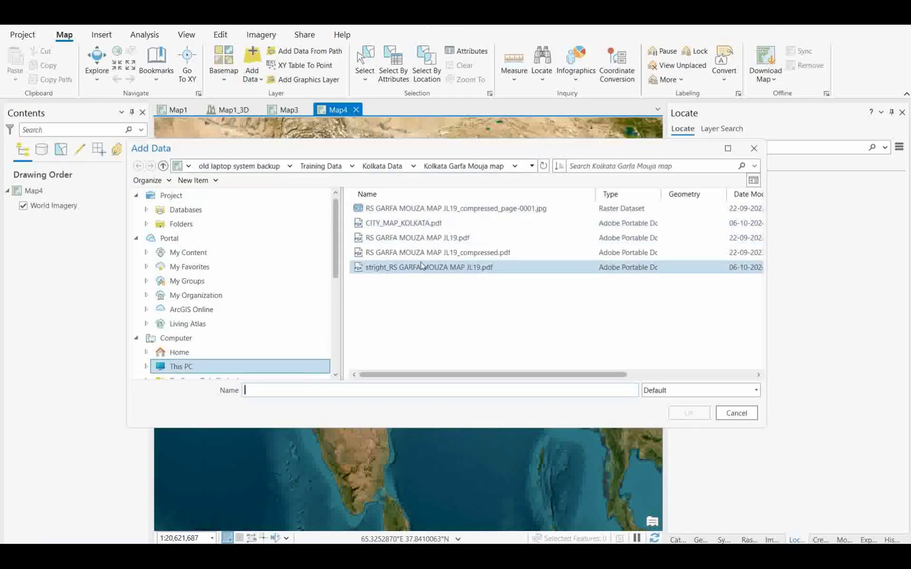
click(417, 240)
click(442, 254)
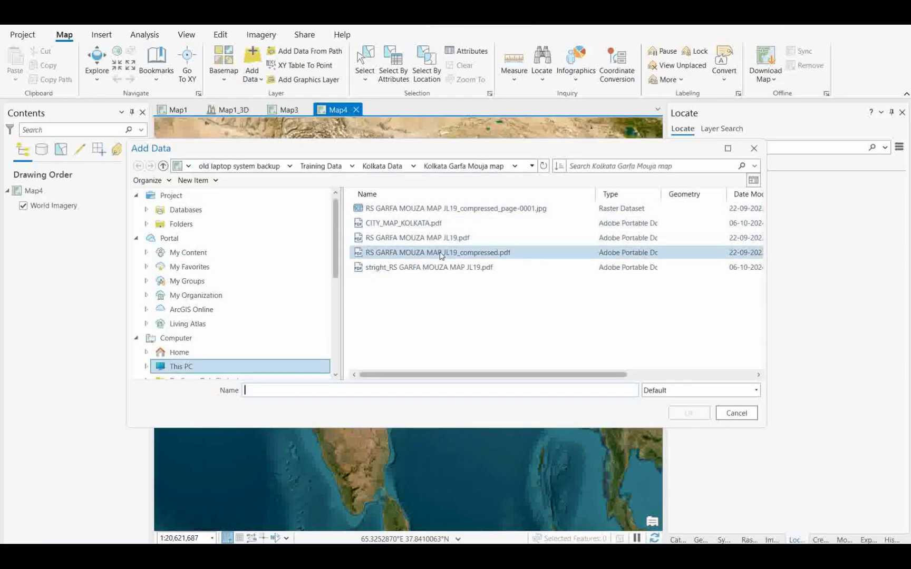
click(402, 268)
click(403, 257)
click(394, 267)
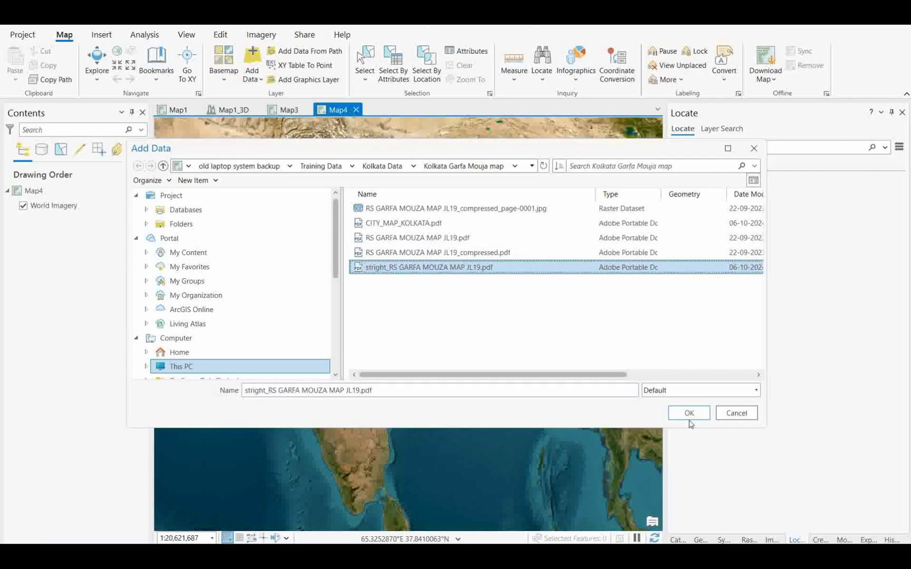
click(689, 413)
- Import the Garfa PDF at 400 DPI in RGBA true color mode
click(378, 278)
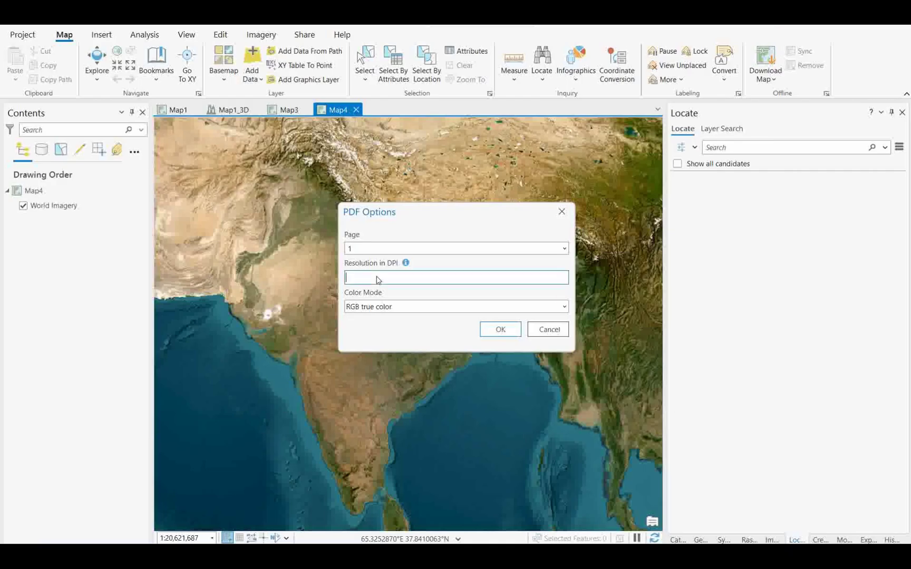
text(400)
click(453, 306)
click(428, 331)
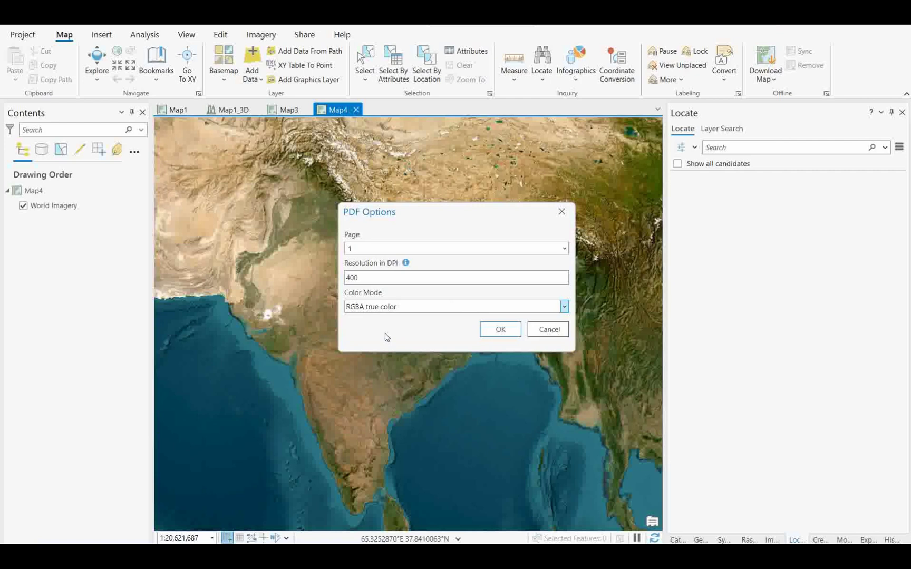
click(501, 329)
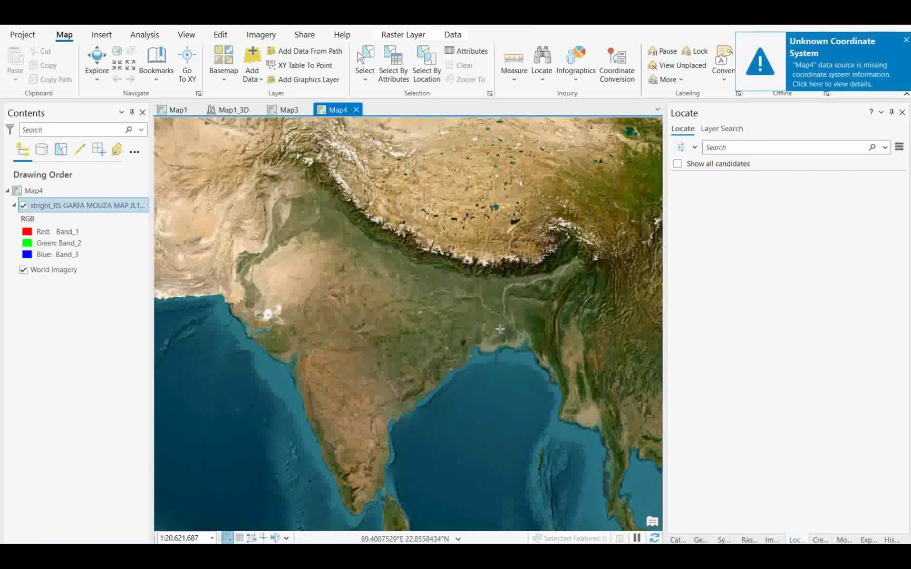
- Zoom to the Garfa mouza layer, then Locate 'kolkata' to centre Map4 on the city
right_click(94, 206)
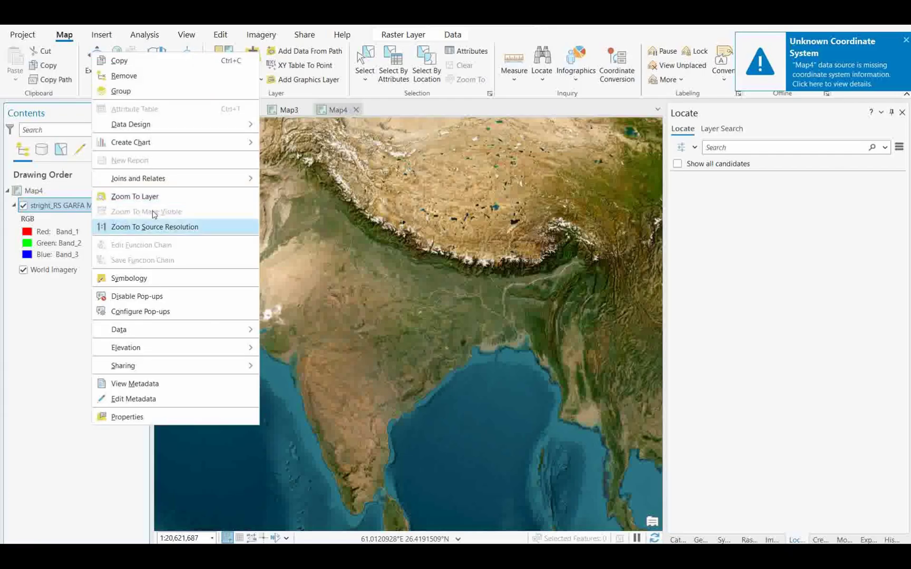
click(136, 197)
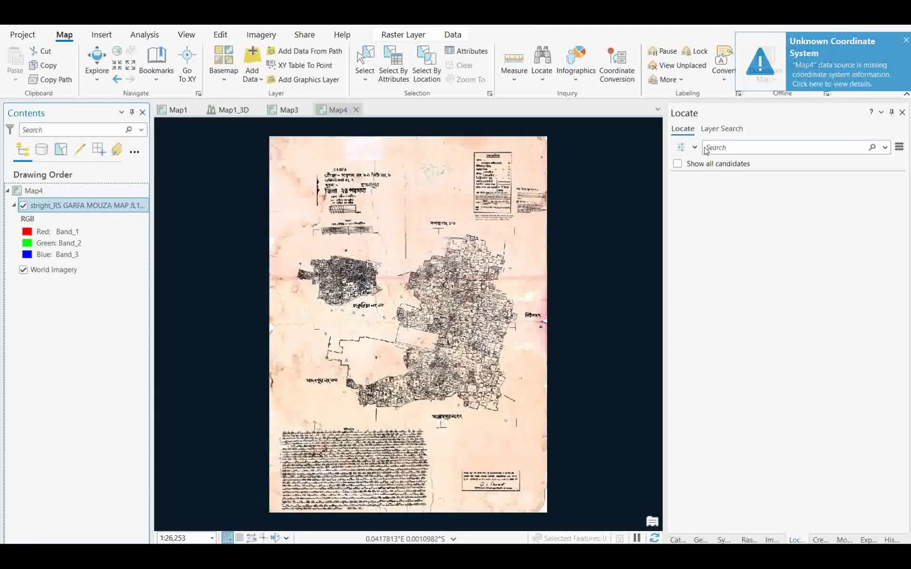
click(725, 149)
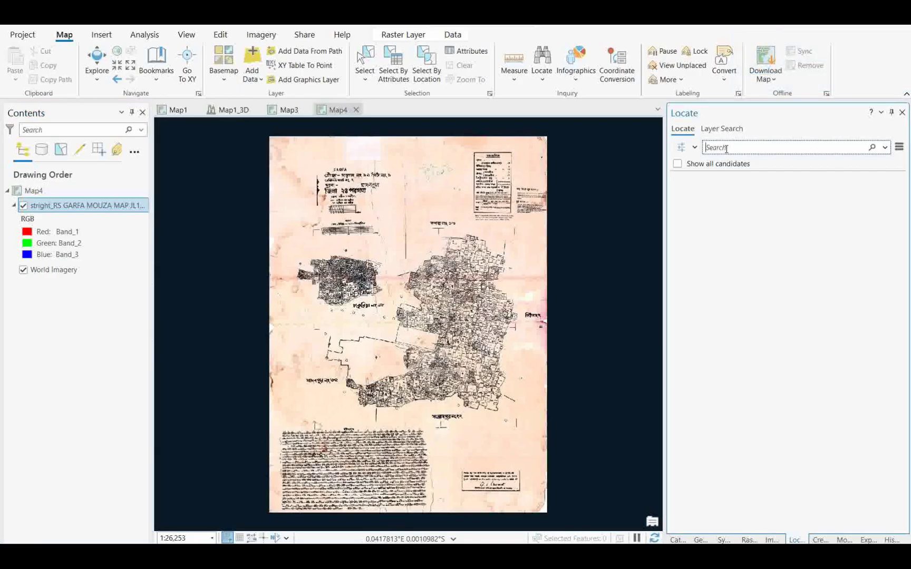
text(kolkata)
key(Return)
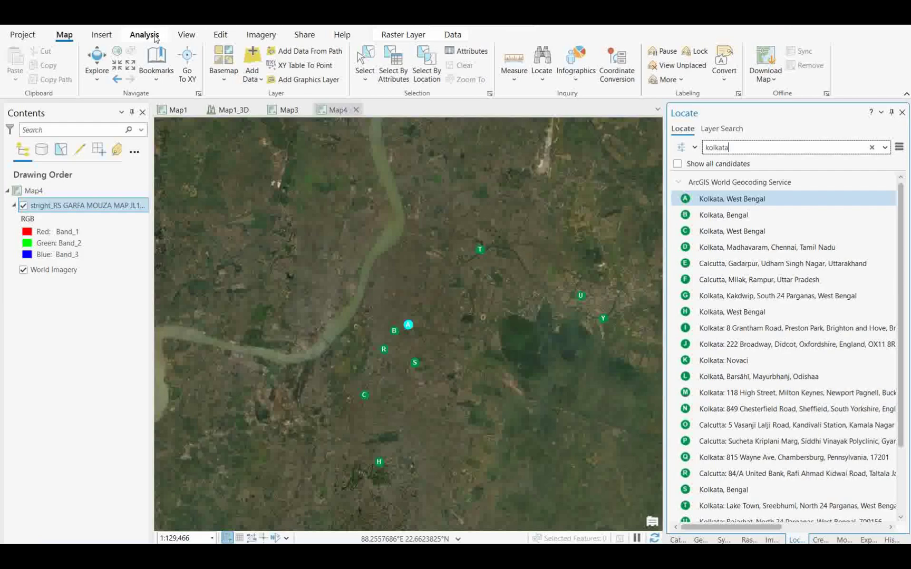
- Start georeferencing the Garfa mouza map and fit it to the current Kolkata imagery view
click(261, 35)
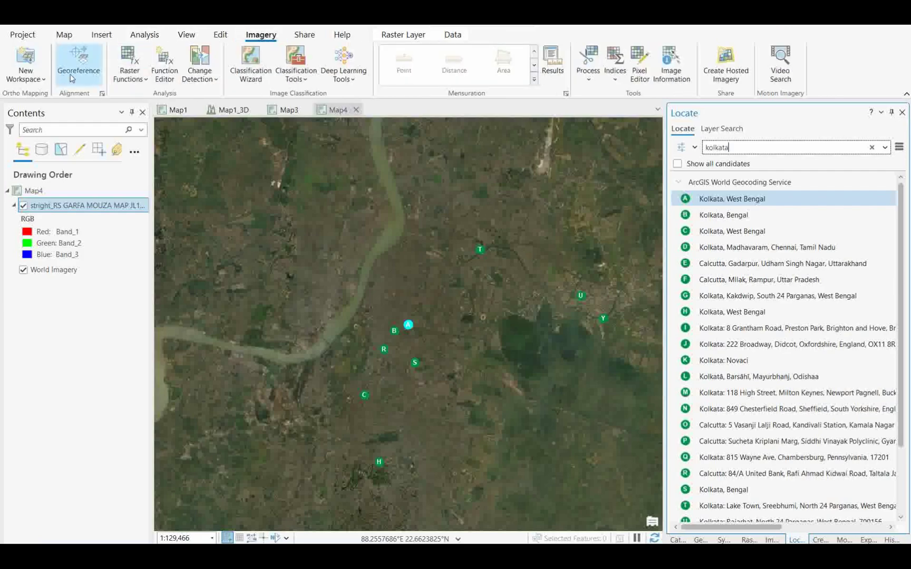
click(86, 74)
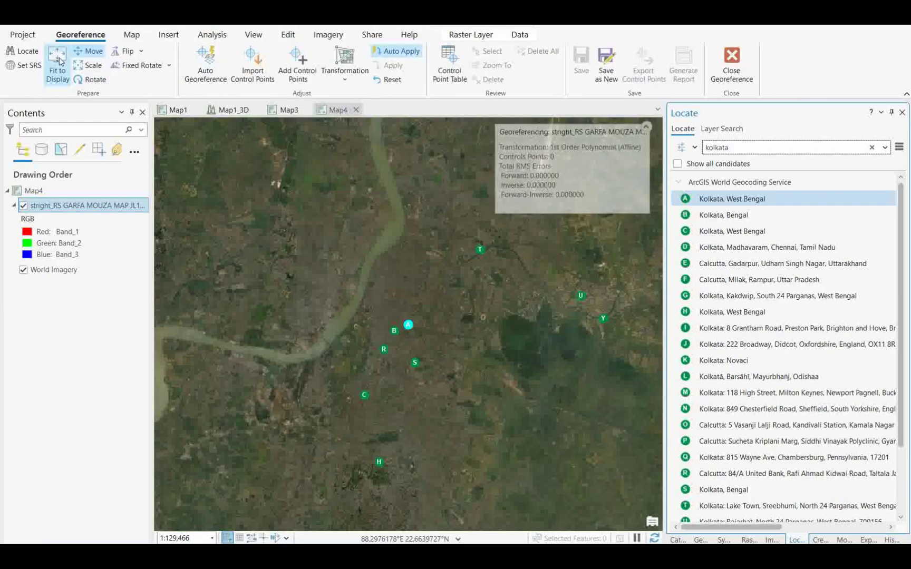
click(58, 63)
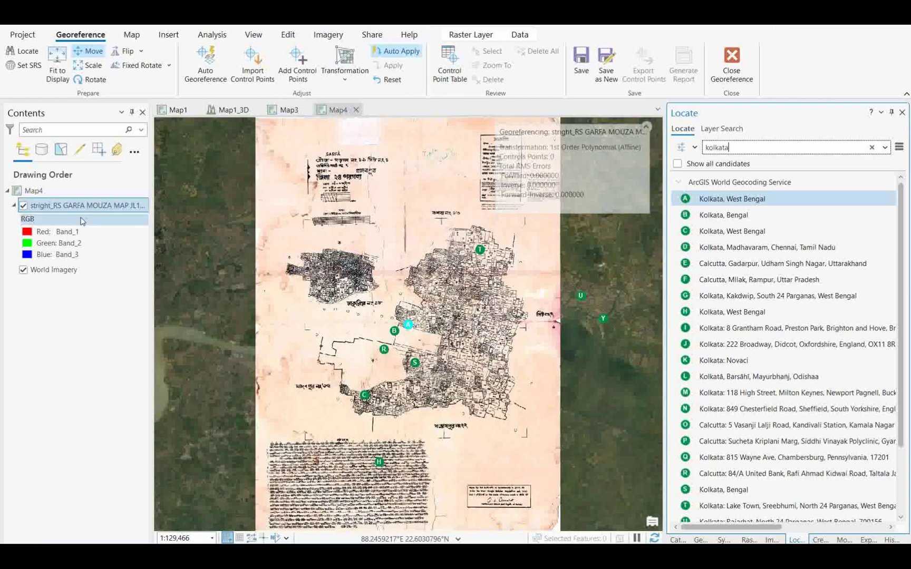
- Set the Garfa mouza map's transparency to about 75.4% in Map4
click(470, 35)
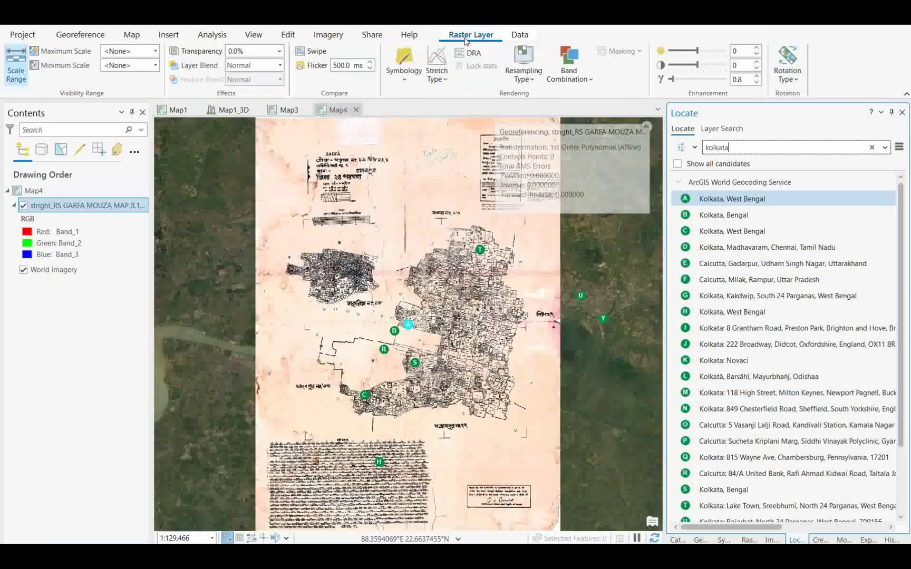
click(278, 55)
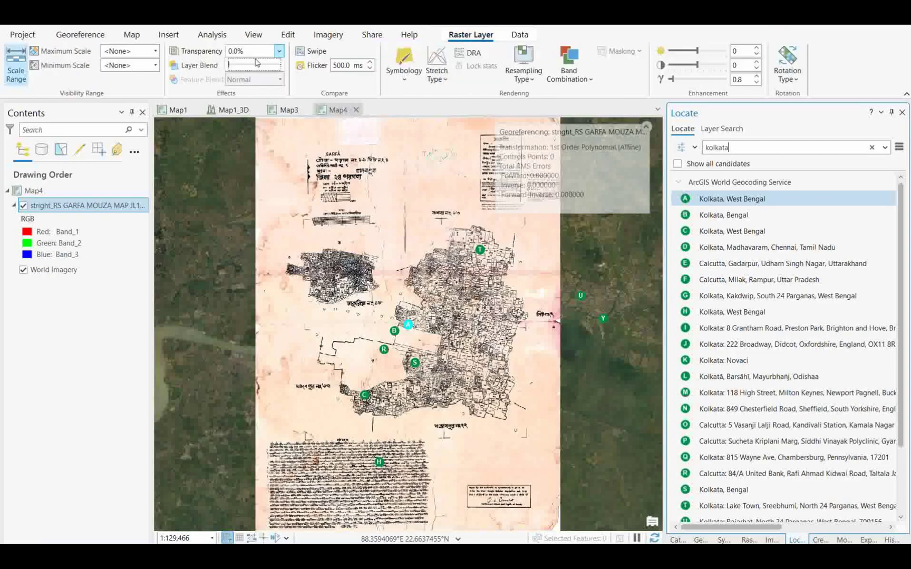
drag(231, 67, 264, 71)
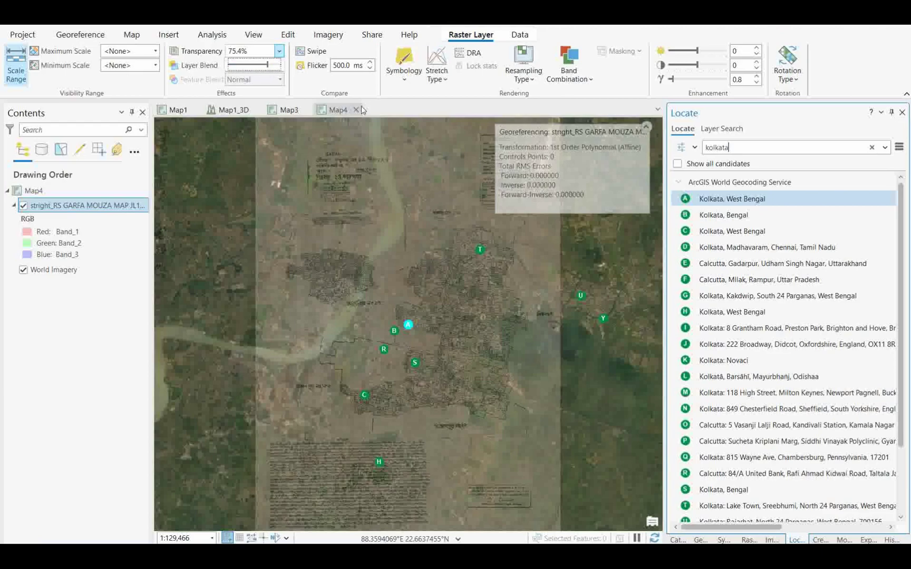
- In Map3, set the Kolkata city map's transparency to 69%
click(294, 111)
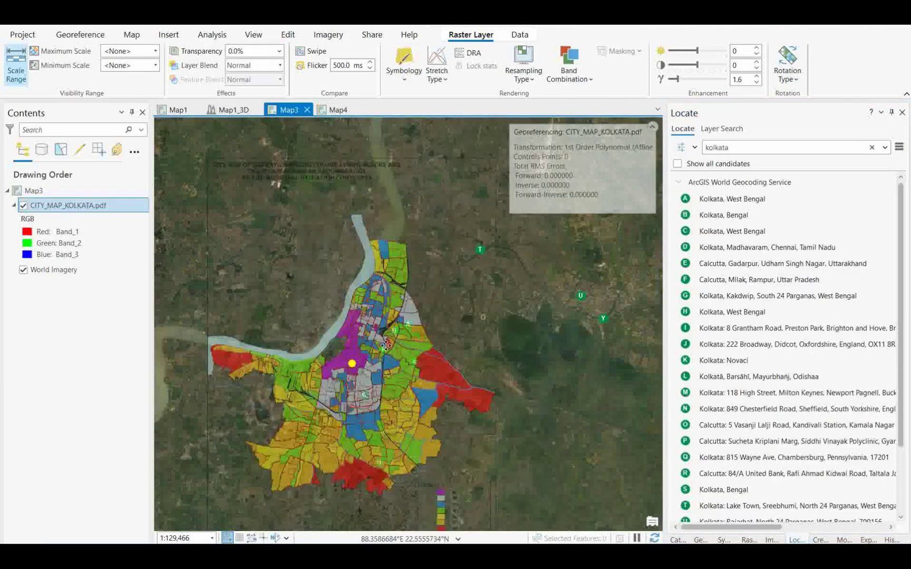
click(258, 65)
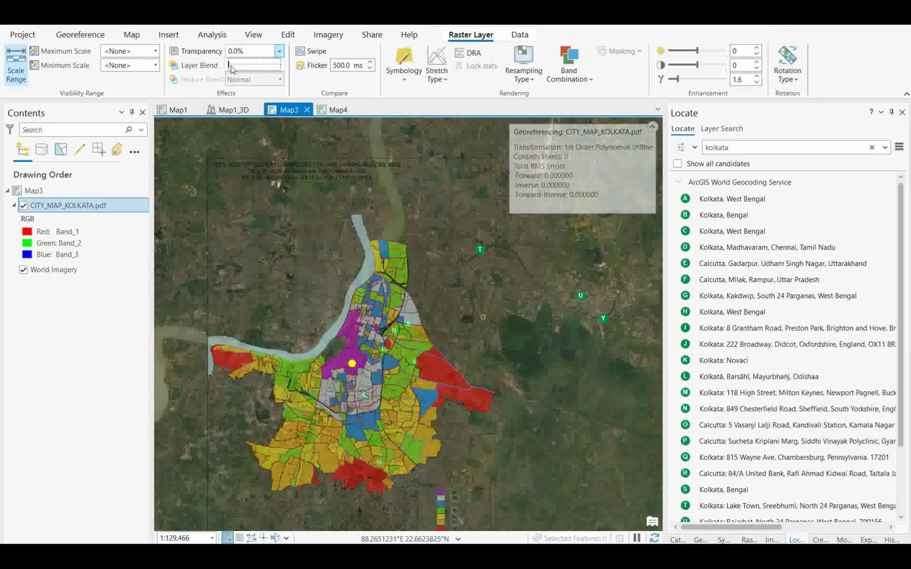
drag(231, 67, 264, 68)
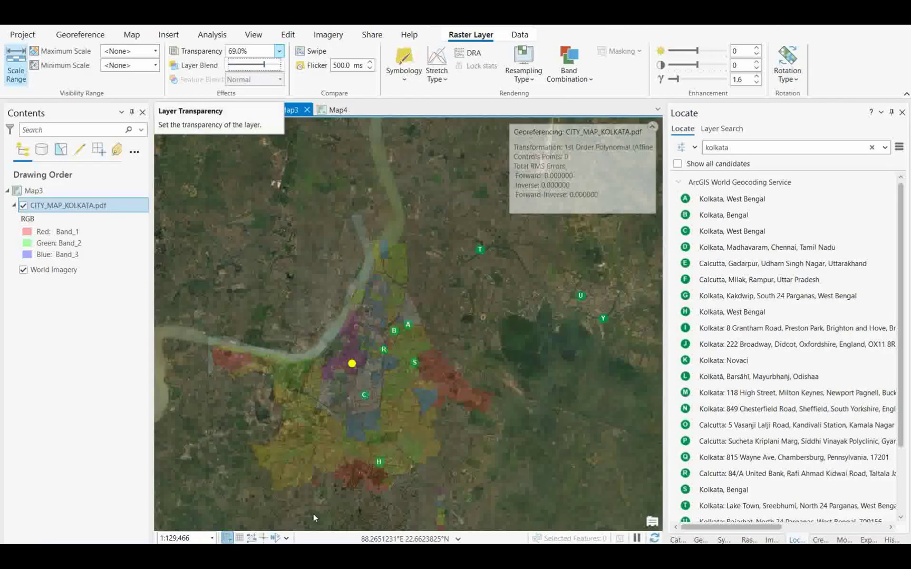